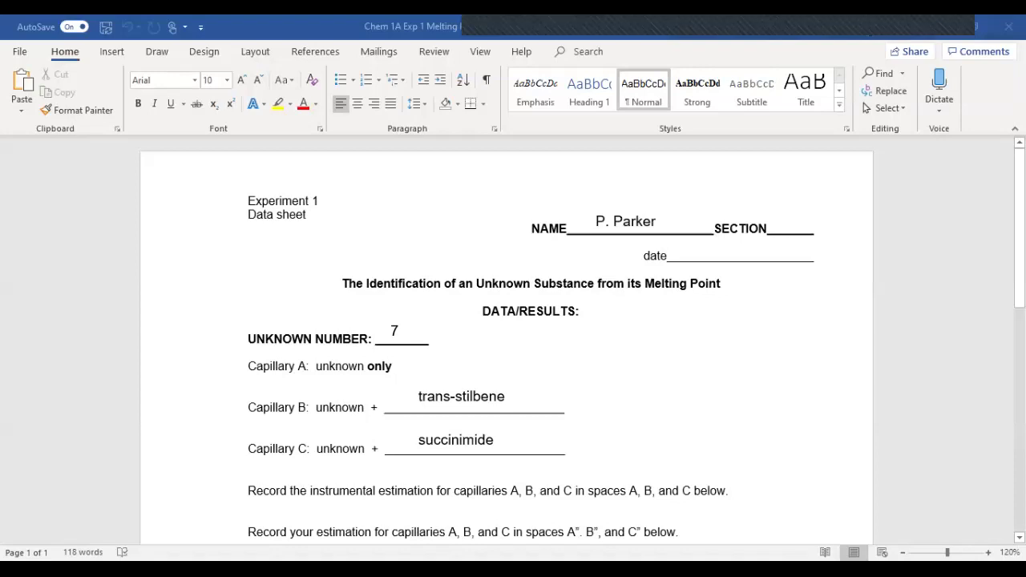
- Fill in the Range row of the data table for samples A, B and C with 0.9, 6.0 and 1.0
{"action": "scroll", "coordinate": [507, 345], "scroll_direction": "down", "scroll_amount": 1}
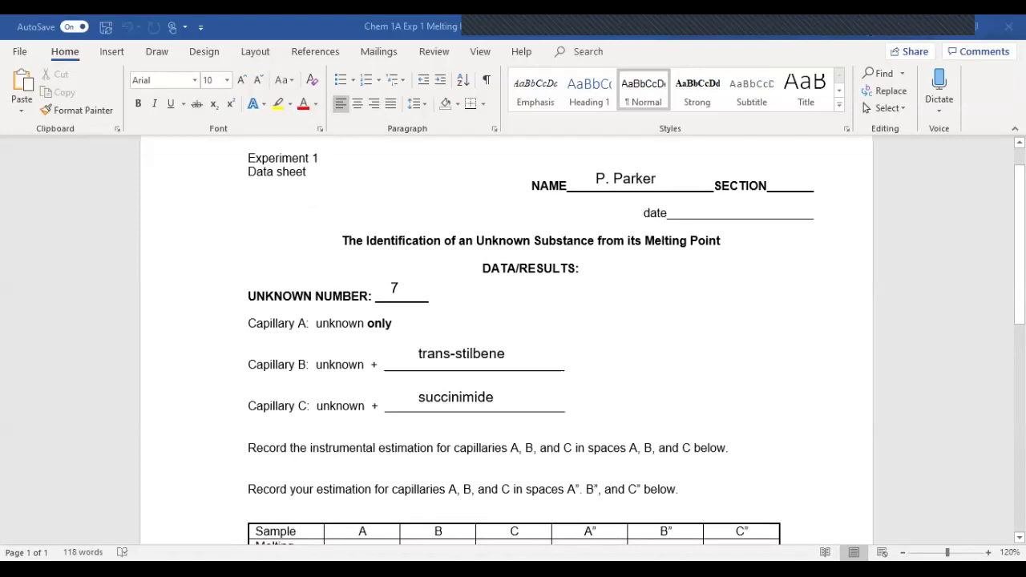
{"action": "scroll", "coordinate": [506, 345], "scroll_direction": "down", "scroll_amount": 1}
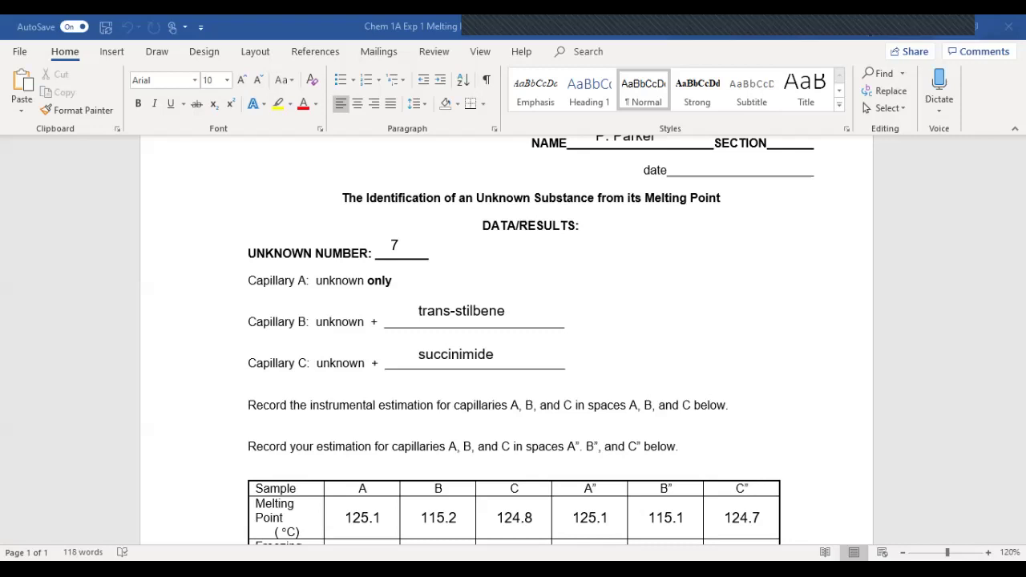
{"action": "scroll", "coordinate": [513, 336], "scroll_direction": "down", "scroll_amount": 2}
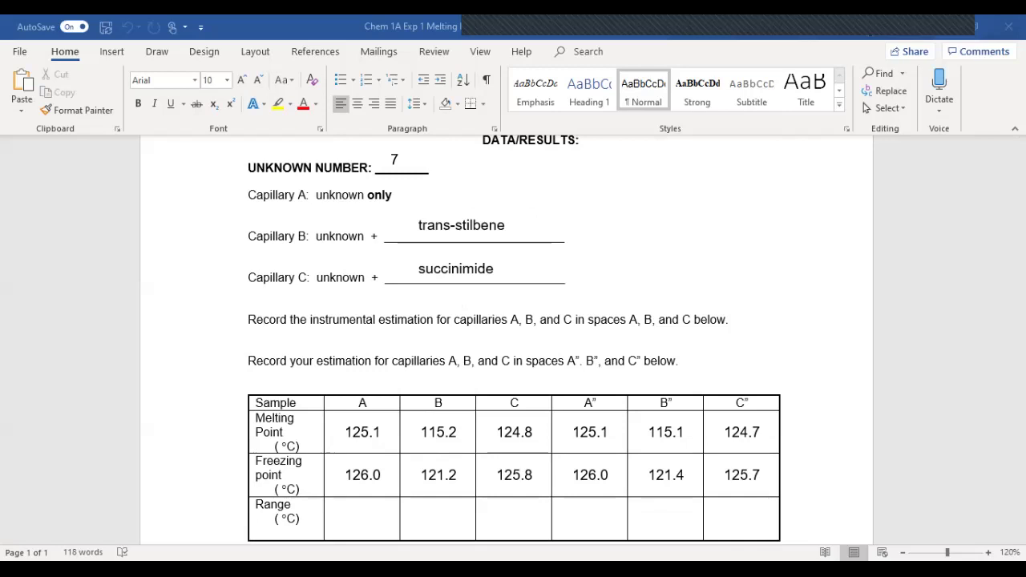
{"action": "scroll", "coordinate": [513, 336], "scroll_direction": "down", "scroll_amount": 3}
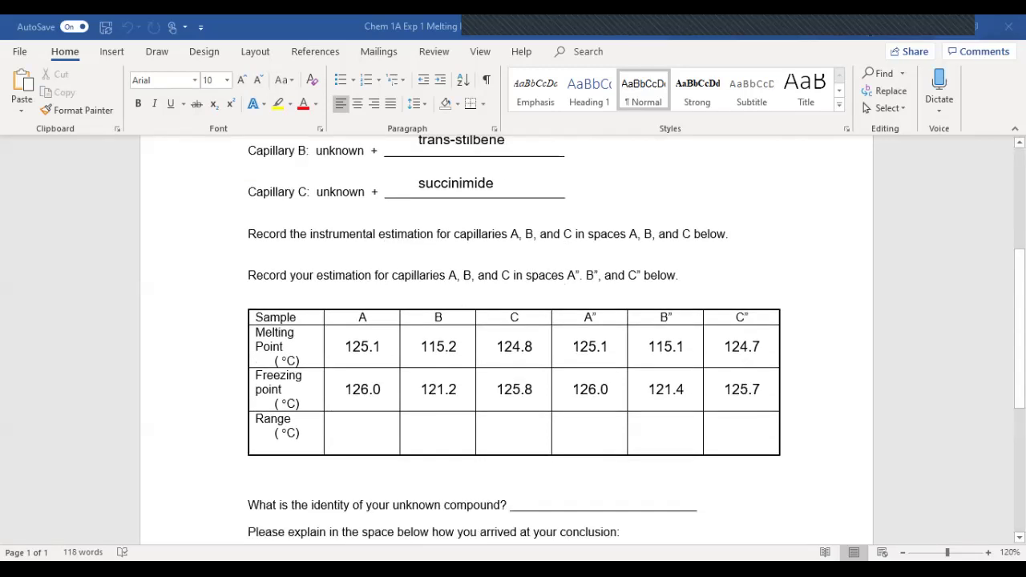
{"action": "left_click", "coordinate": [362, 433]}
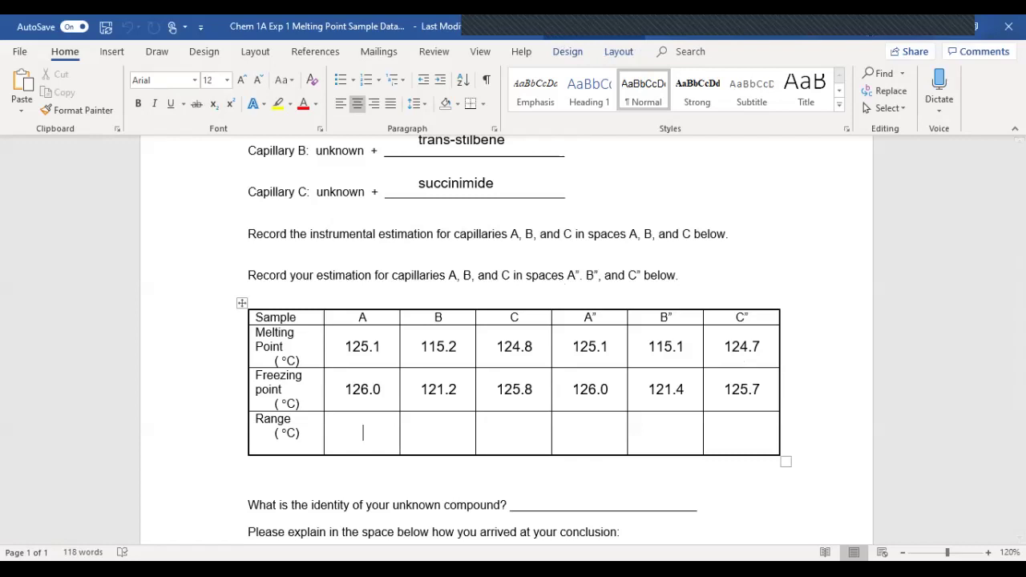
{"action": "type", "text": "0.9"}
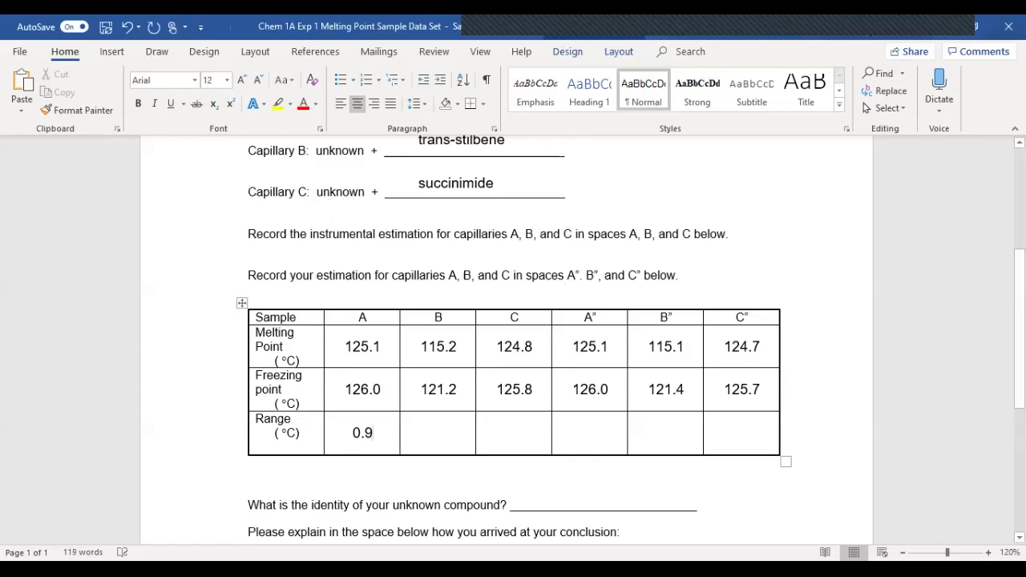
{"action": "left_click", "coordinate": [439, 433]}
{"action": "type", "text": "6.0"}
{"action": "left_click", "coordinate": [515, 433]}
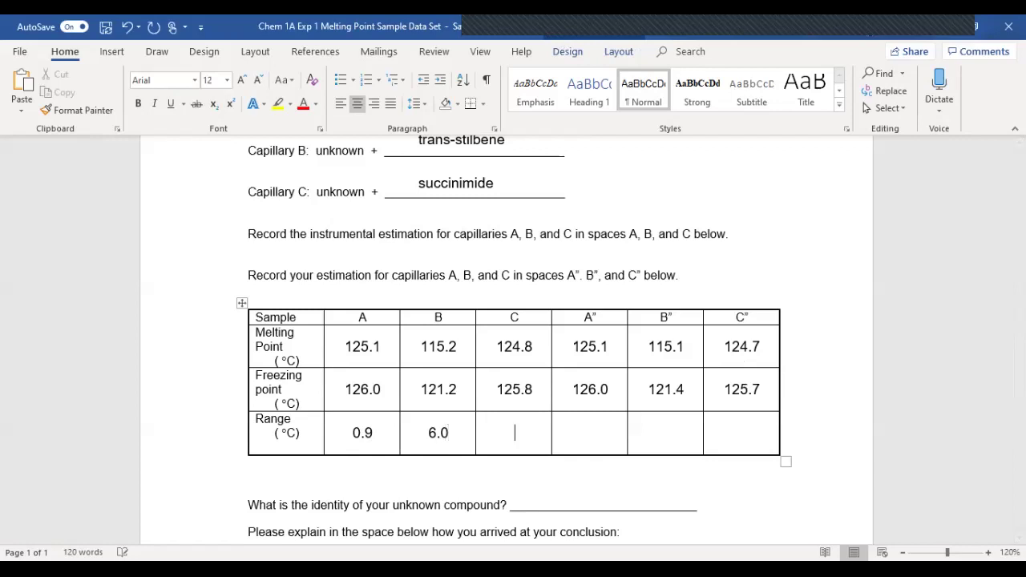
{"action": "type", "text": "1.0"}
- Enter ranges of 0.9, 6.3 and 1.0 for samples A”, B” and C”, and save the document
{"action": "left_click", "coordinate": [590, 433]}
{"action": "type", "text": "0.9"}
{"action": "key", "text": "Tab"}
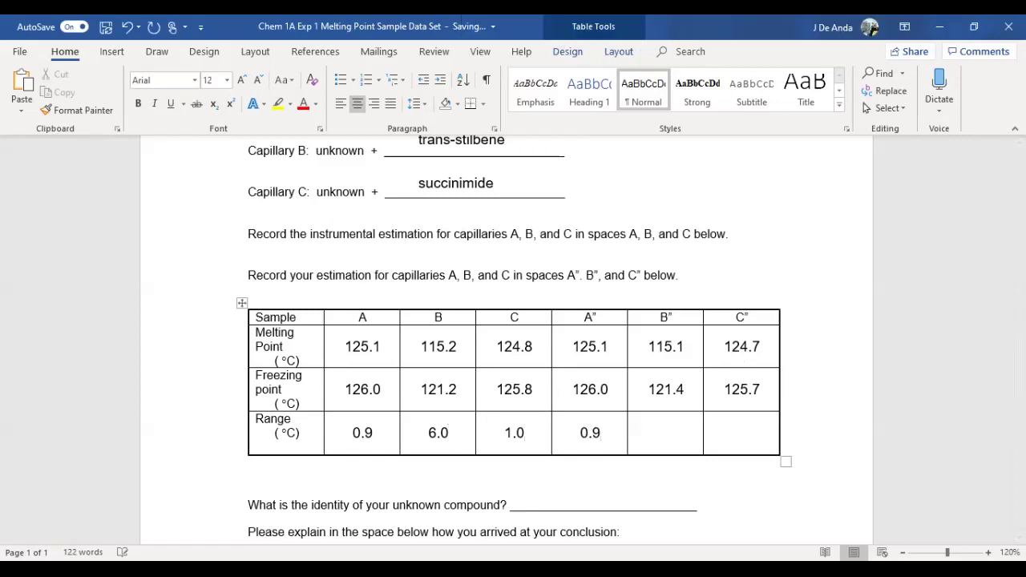
{"action": "type", "text": "6.3"}
{"action": "type", "text": "1.0"}
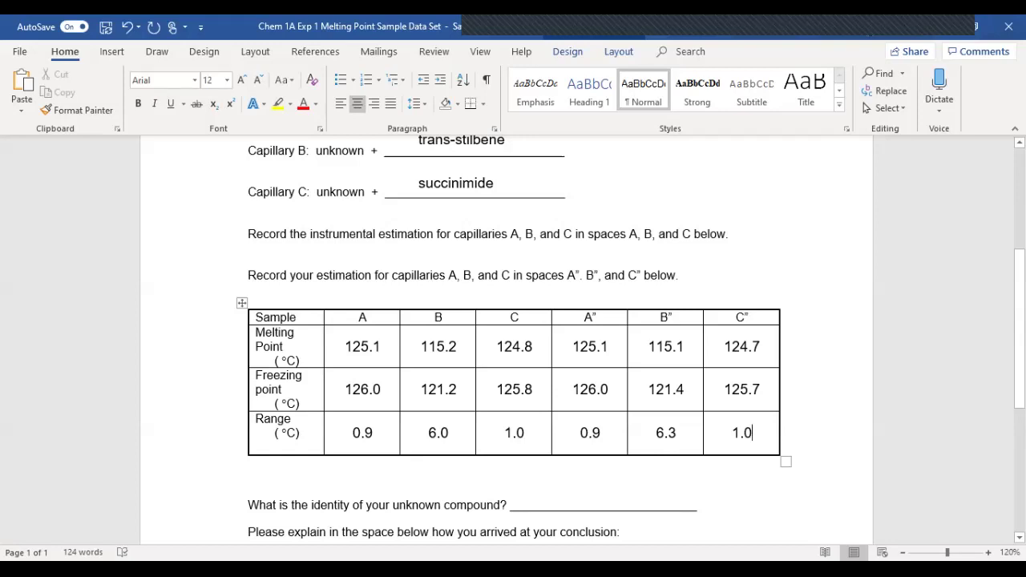
{"action": "scroll", "coordinate": [513, 337], "scroll_direction": "down", "scroll_amount": 1}
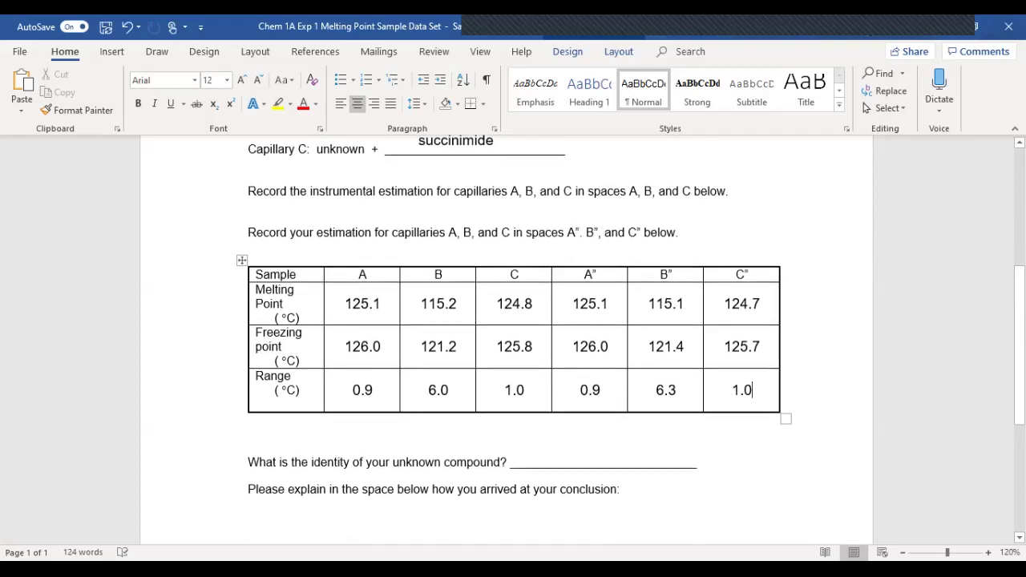
{"action": "scroll", "coordinate": [513, 337], "scroll_direction": "down", "scroll_amount": 3}
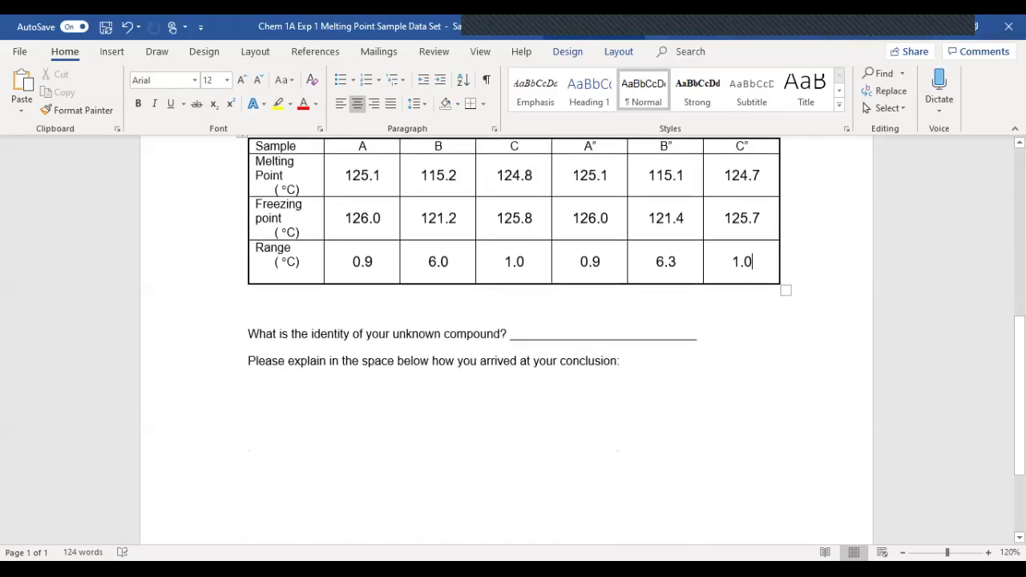
{"action": "key", "text": "ctrl+s"}
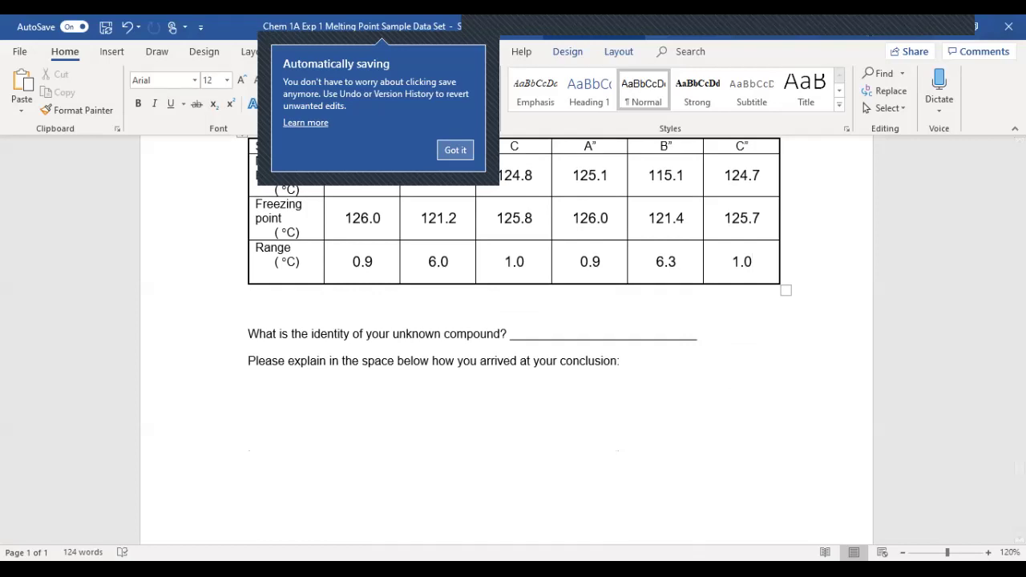
- Highlight the “.9” in yellow in the Range cells of samples A and A”, and leave highlighting mode
{"action": "scroll", "coordinate": [514, 337], "scroll_direction": "up", "scroll_amount": 1}
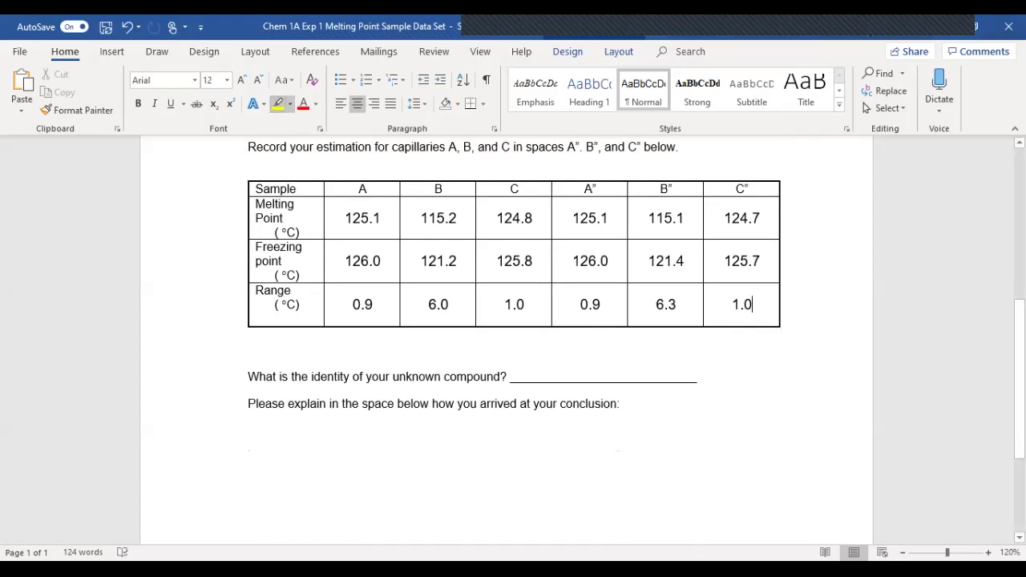
{"action": "left_click_drag", "start_coordinate": [360, 305], "coordinate": [373, 305]}
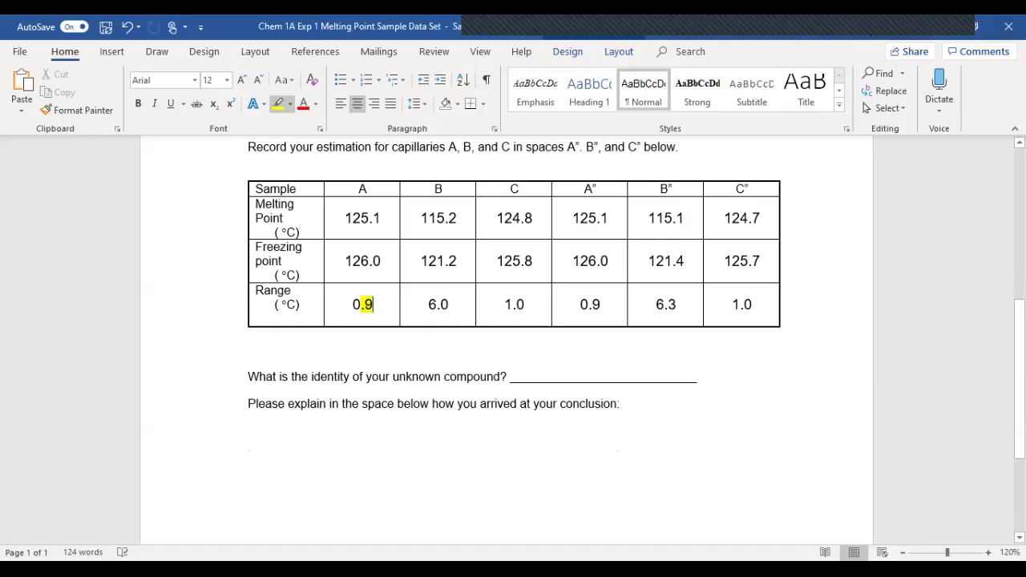
{"action": "left_click_drag", "start_coordinate": [590, 305], "coordinate": [601, 305]}
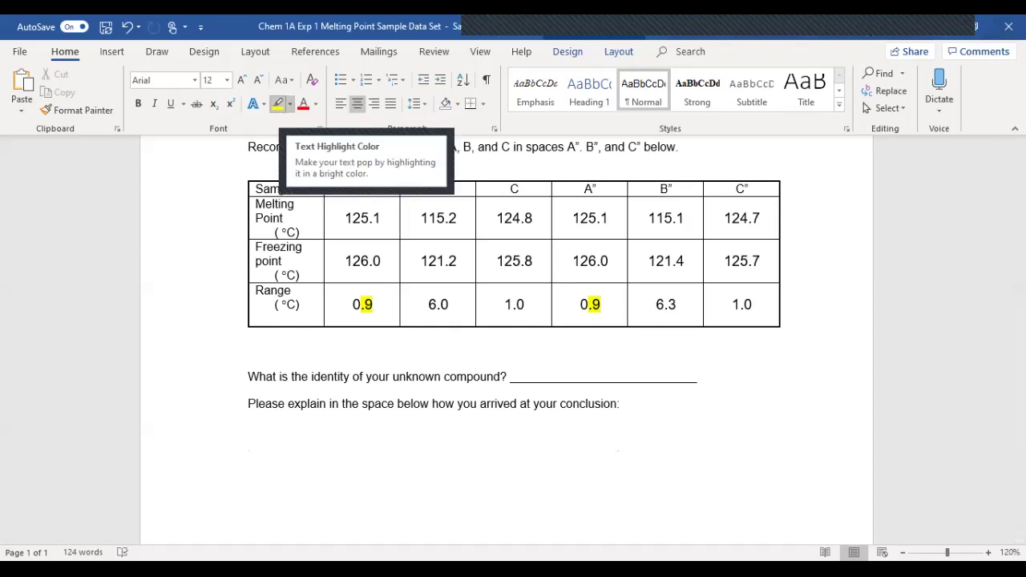
{"action": "left_click", "coordinate": [291, 104]}
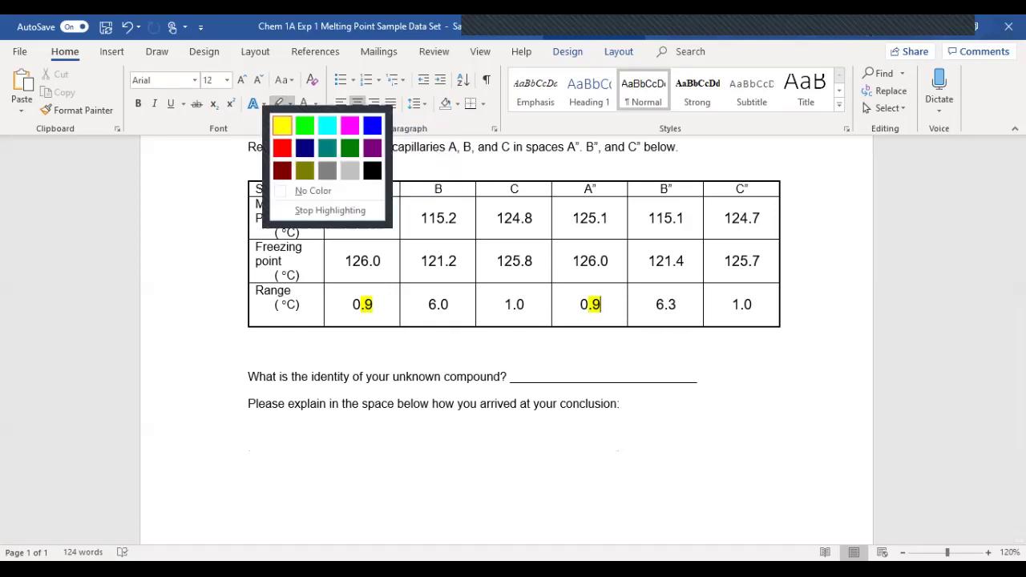
{"action": "key", "text": "Escape"}
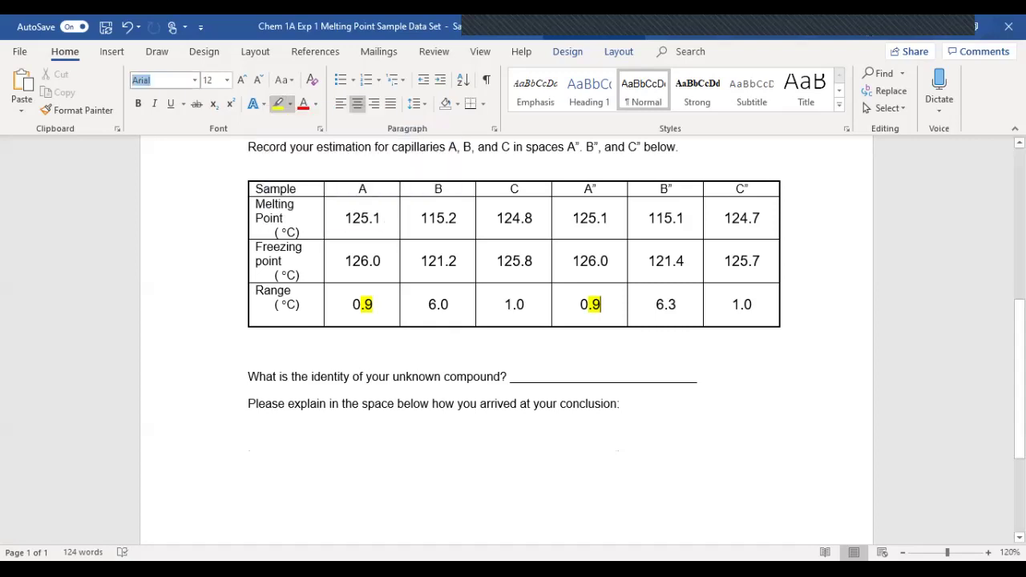
{"action": "key", "text": "Escape"}
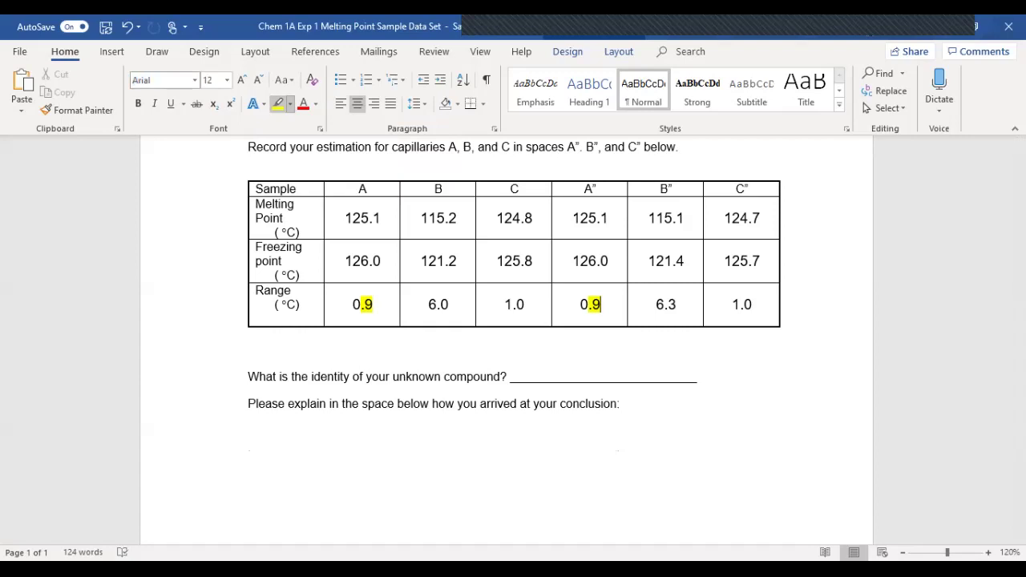
{"action": "key", "text": "alt+h"}
{"action": "key", "text": "i"}
- Write under the explanation prompt: “A vs B: B has a lower melting point and a broader melting range. Therefore our unknown is NOT trans-stilbene.”
{"action": "left_click", "coordinate": [250, 417]}
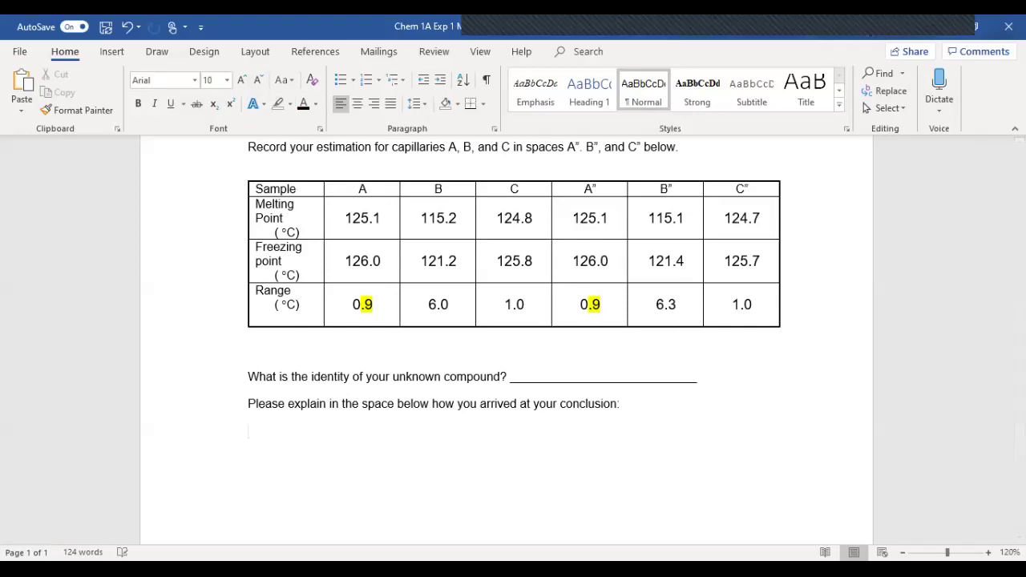
{"action": "type", "text": "A vs B: B has a low"}
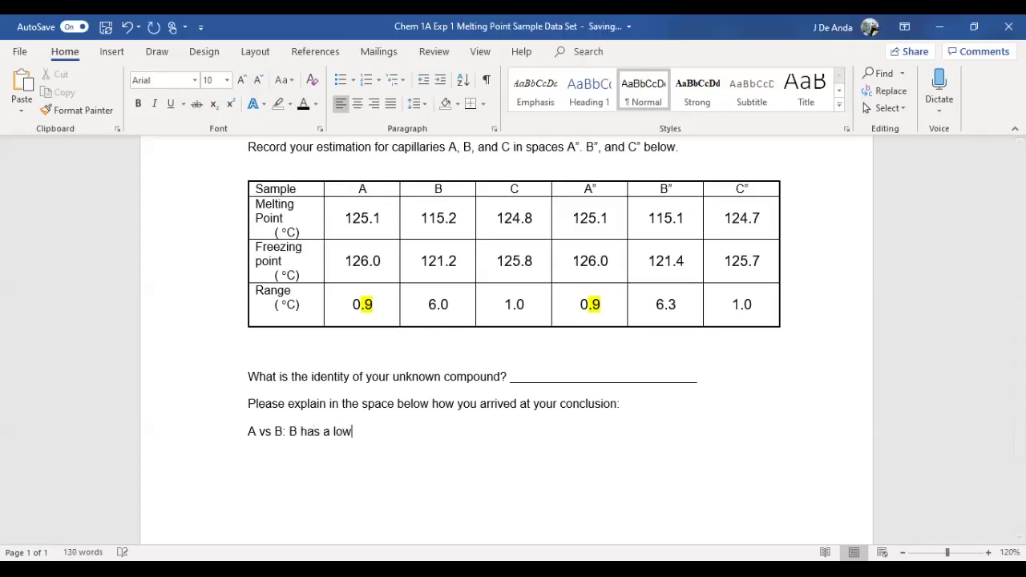
{"action": "type", "text": "er melting point"}
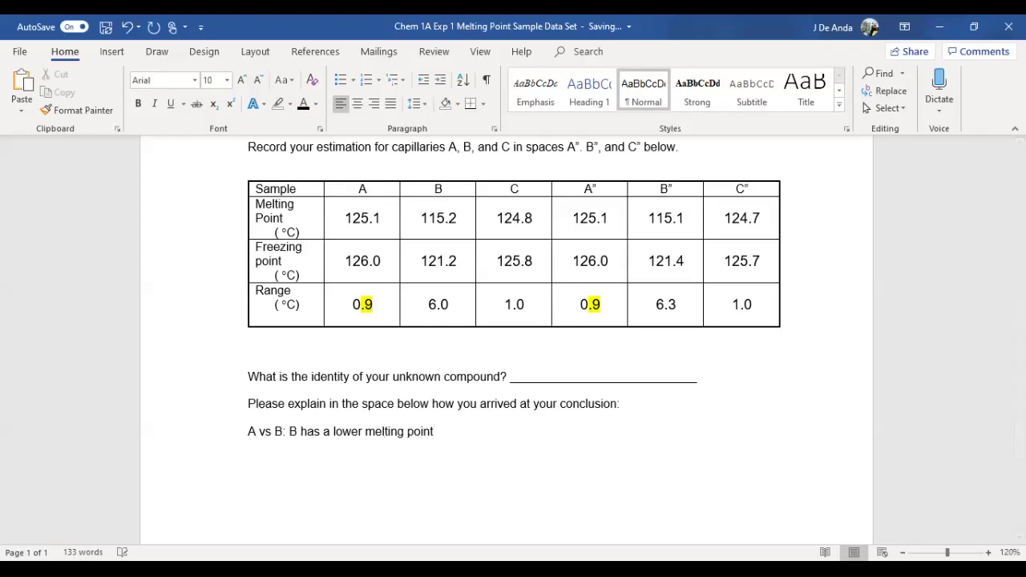
{"action": "type", "text": " and a broader mel"}
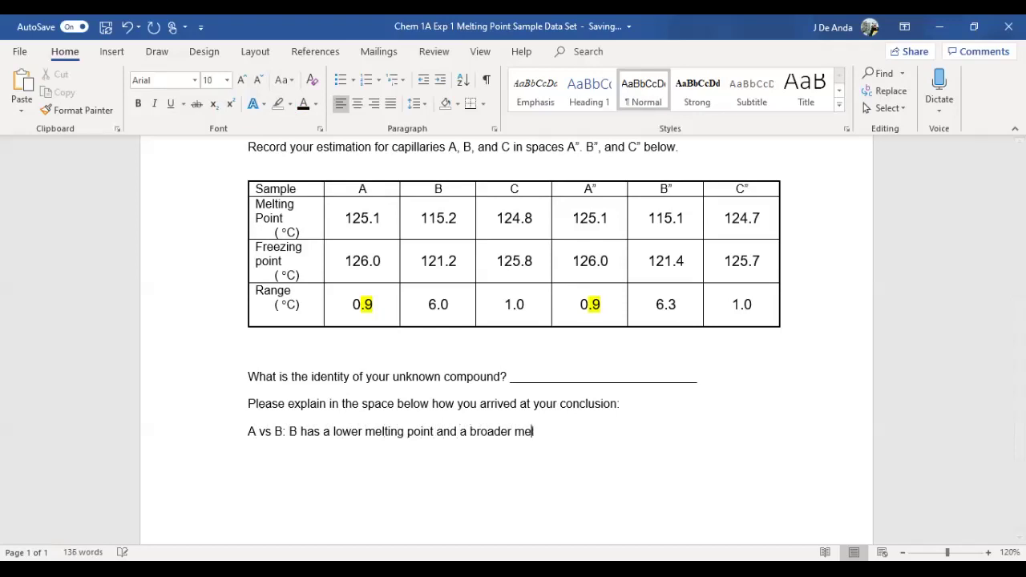
{"action": "type", "text": "ting range."}
{"action": "type", "text": "Therefore"}
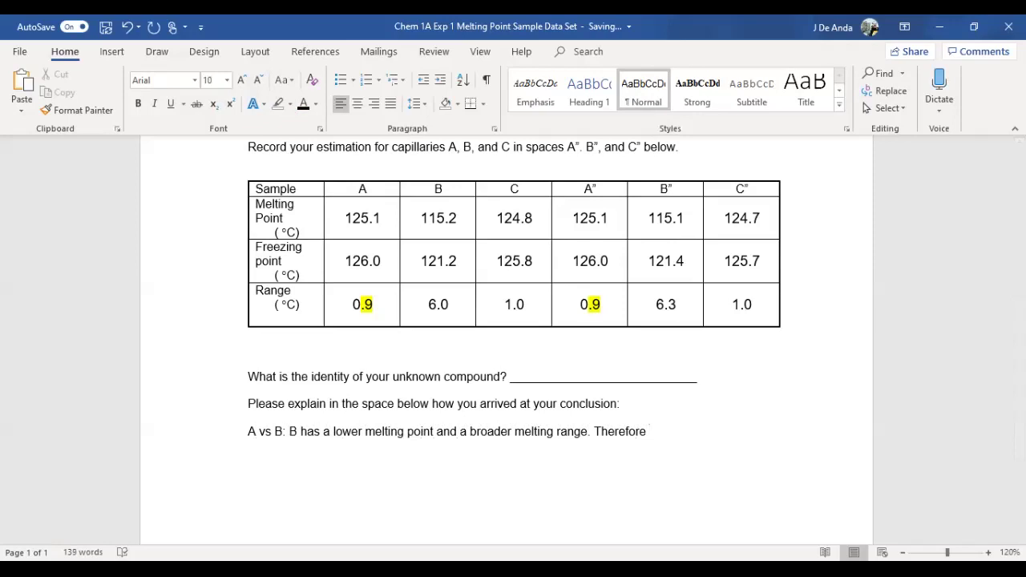
{"action": "type", "text": " our unknown is NOT"}
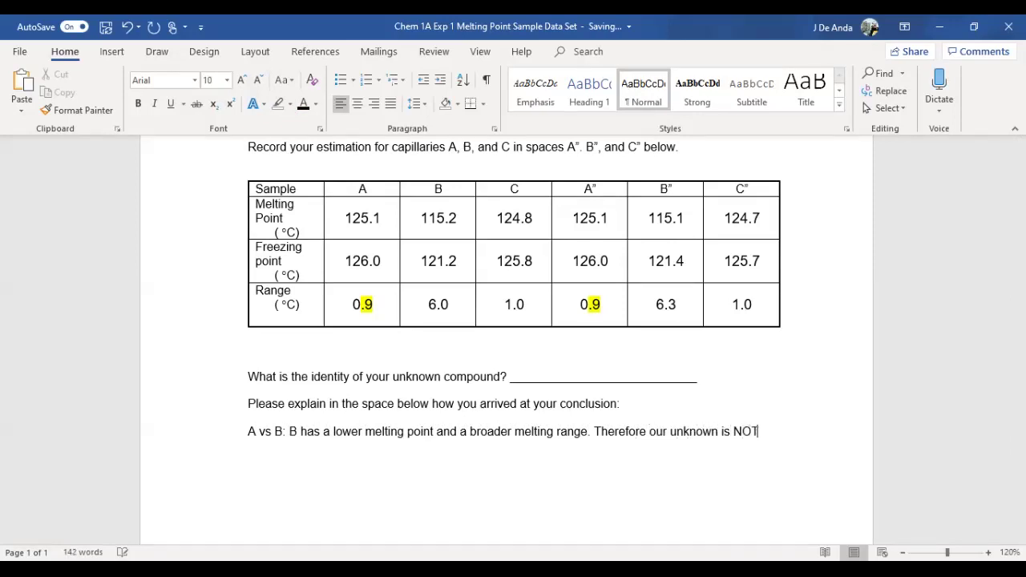
{"action": "type", "text": " trans-stilbene."}
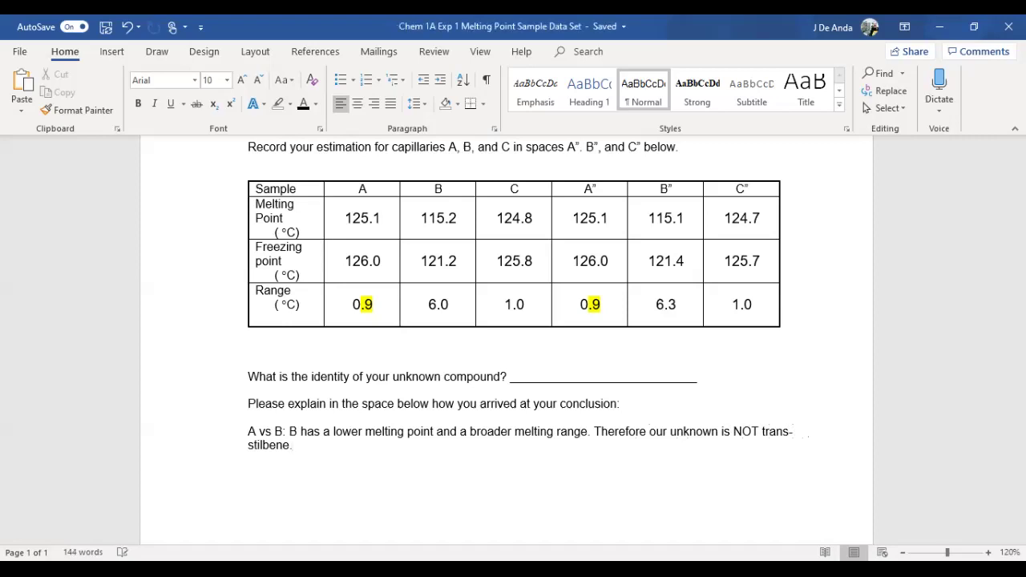
- Add a second explanation paragraph: “A vs C: C has a similar melting point and a narrow melting range. Therefore our unknown and succinimide are the same.”
{"action": "scroll", "coordinate": [513, 337], "scroll_direction": "up", "scroll_amount": 1}
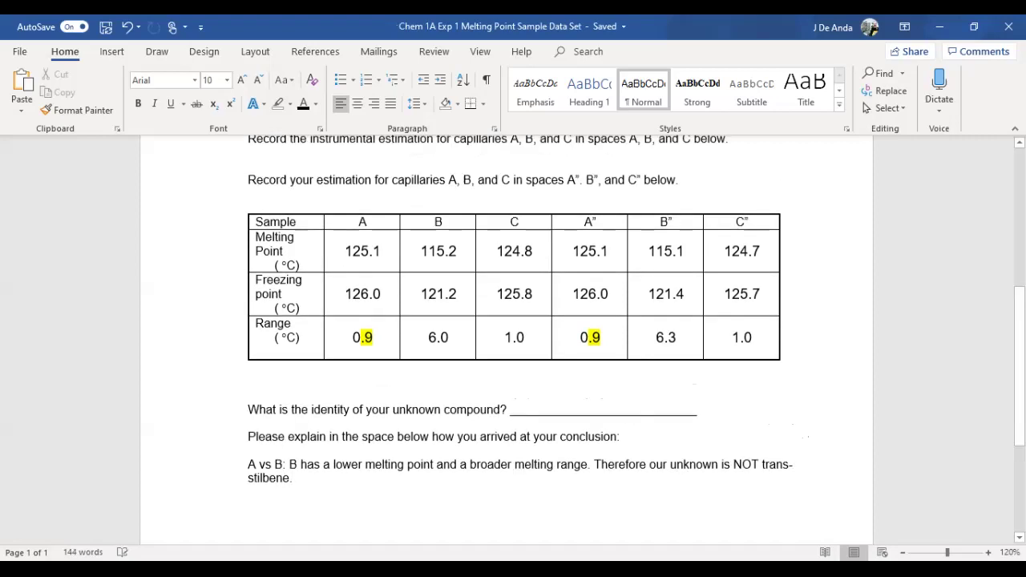
{"action": "scroll", "coordinate": [513, 336], "scroll_direction": "up", "scroll_amount": 5}
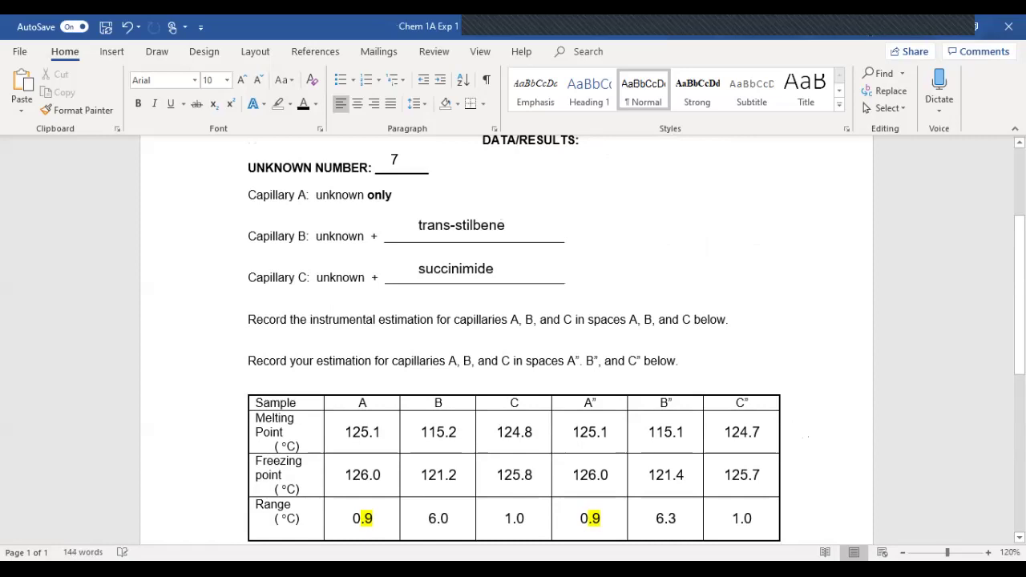
{"action": "scroll", "coordinate": [513, 337], "scroll_direction": "down", "scroll_amount": 2}
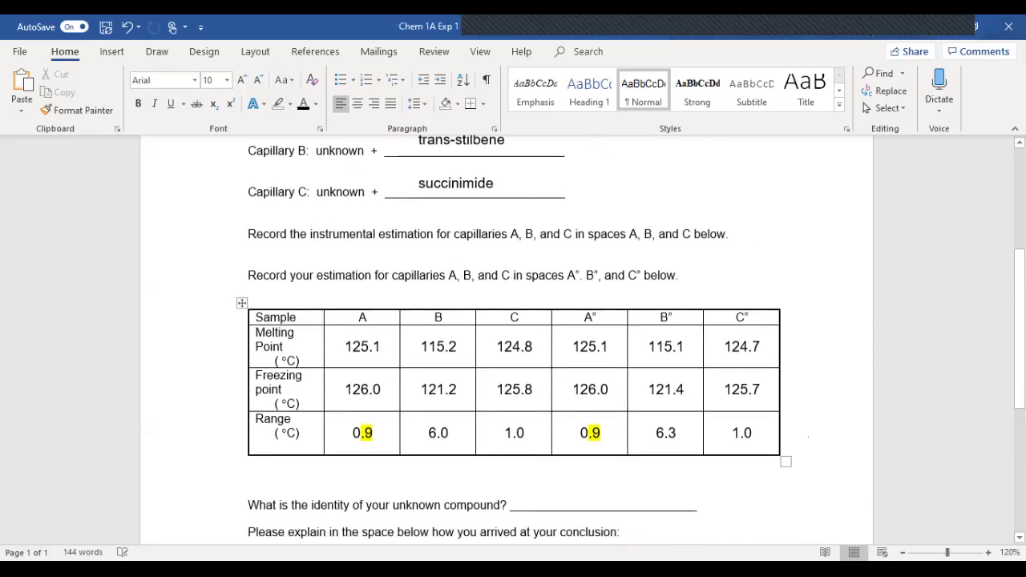
{"action": "scroll", "coordinate": [513, 337], "scroll_direction": "down", "scroll_amount": 3}
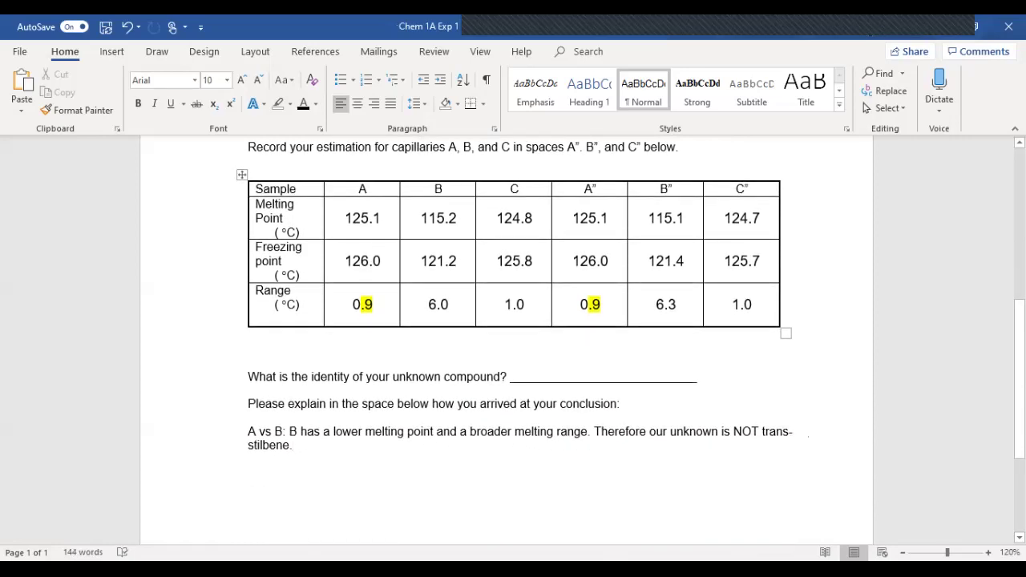
{"action": "key", "text": "Return"}
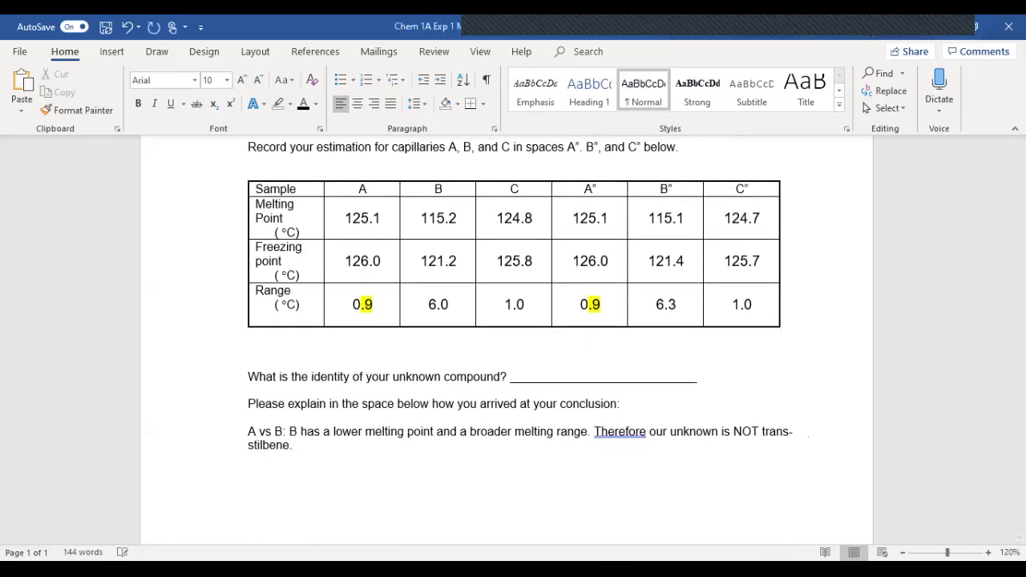
{"action": "type", "text": "A vs C: C has a s"}
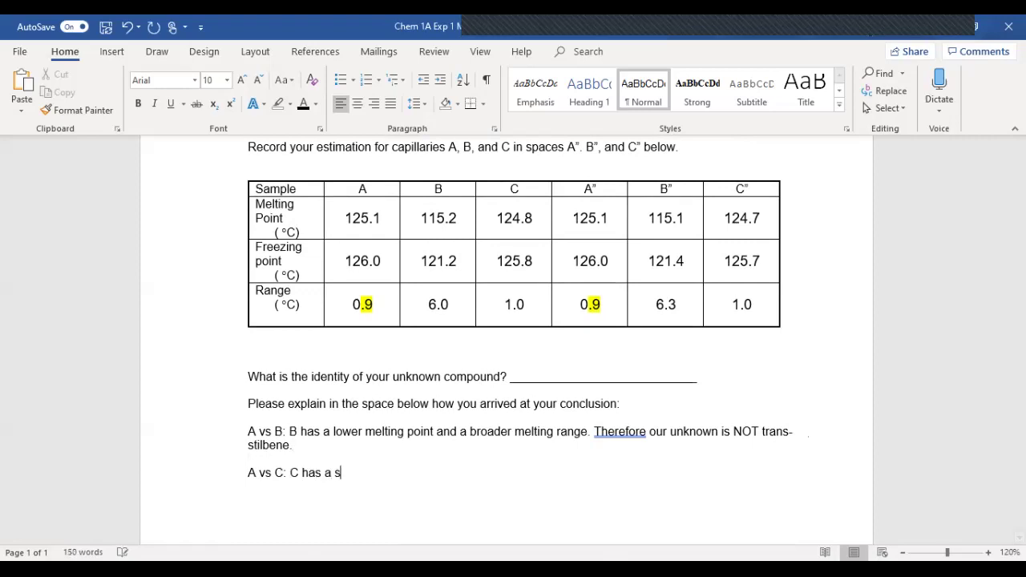
{"action": "type", "text": "imilar melt"}
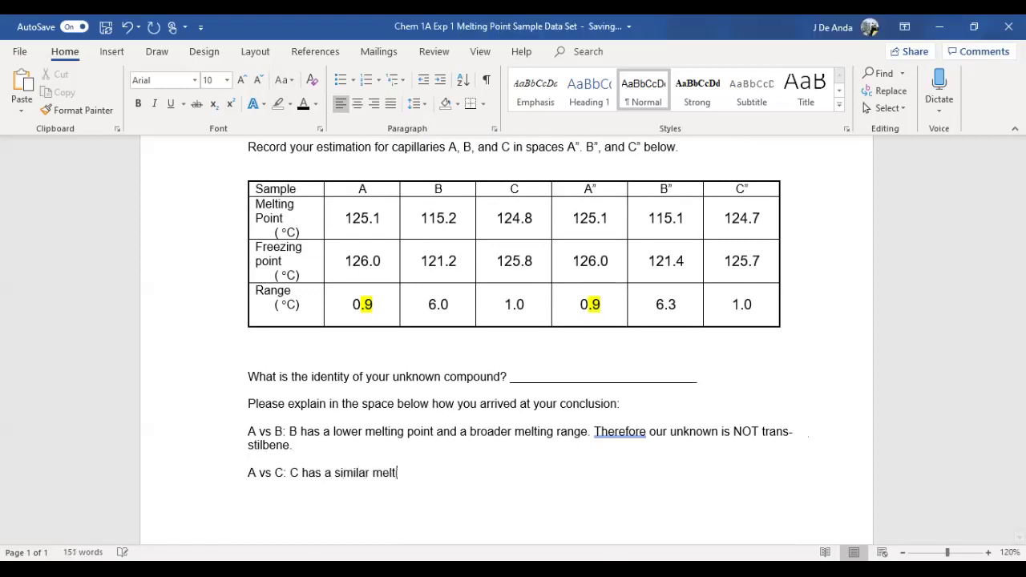
{"action": "type", "text": "ing point and a narro"}
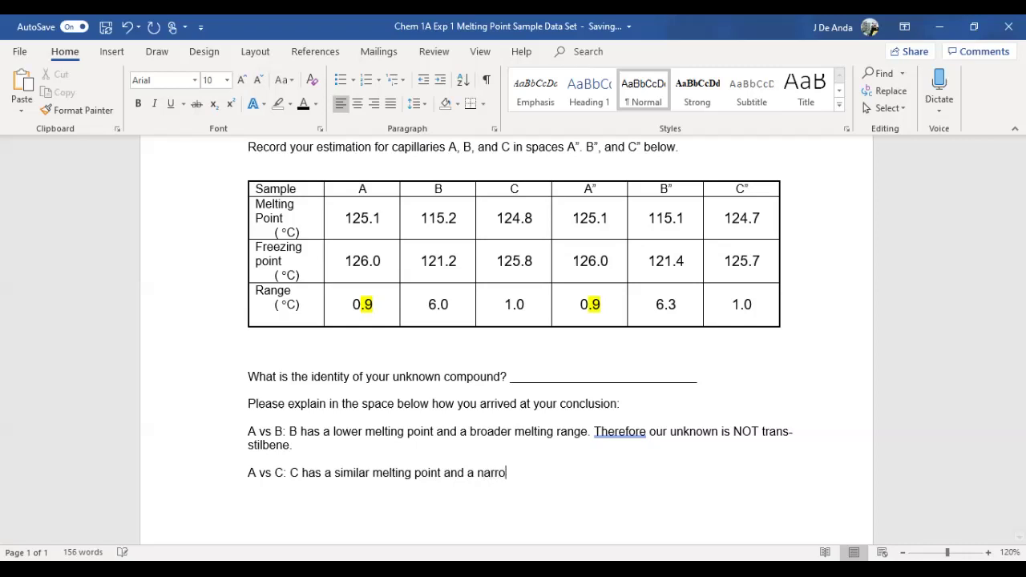
{"action": "type", "text": "w melting range"}
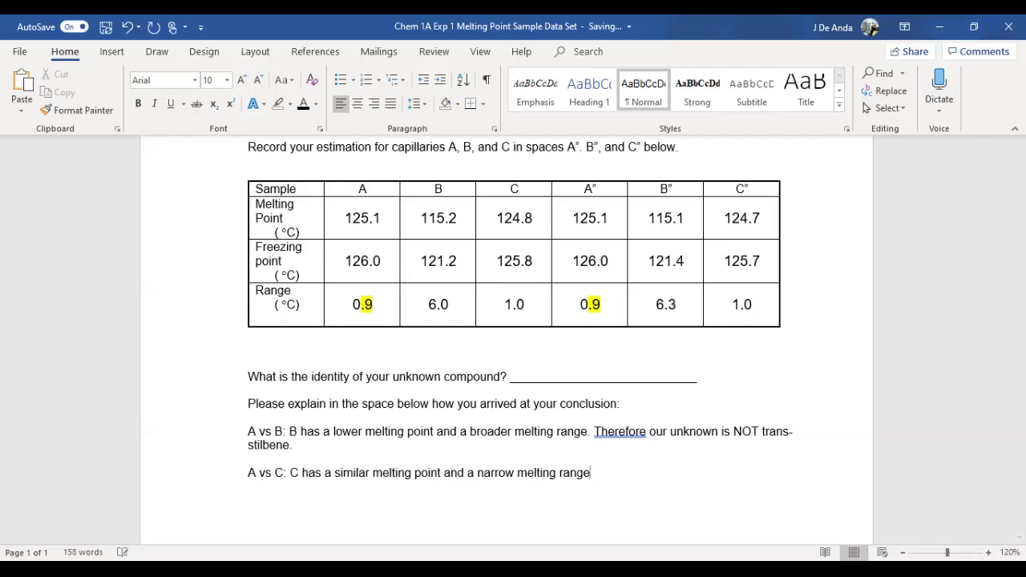
{"action": "type", "text": ". Therefore our unkn"}
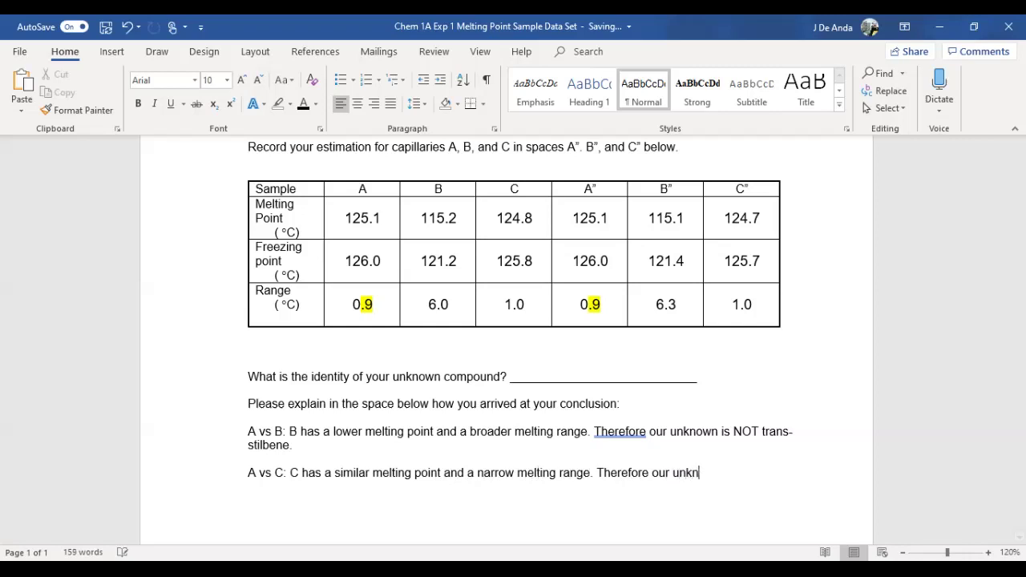
{"action": "type", "text": "own and succinim"}
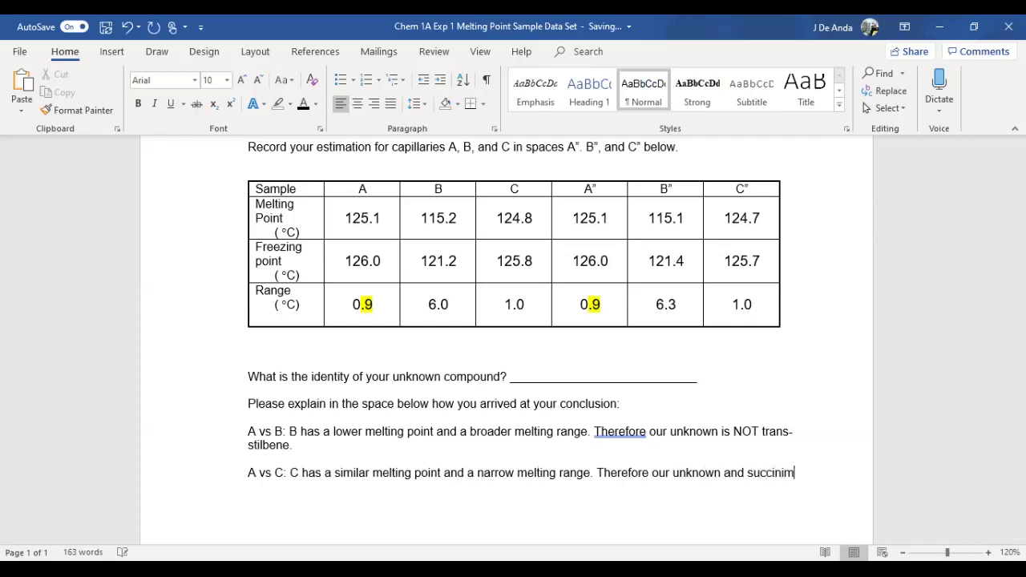
{"action": "type", "text": "ide are the same."}
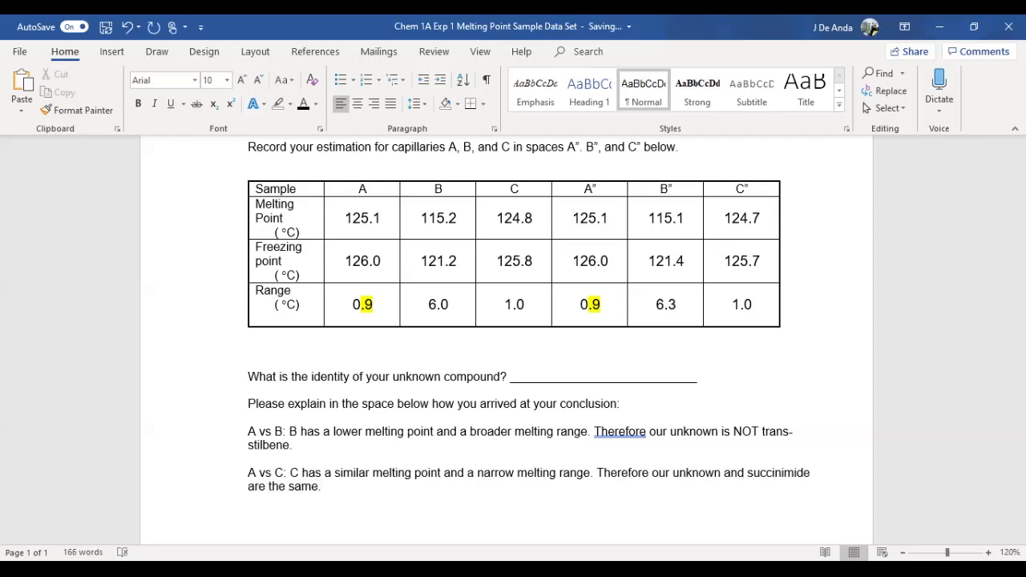
{"action": "left_click", "coordinate": [249, 362]}
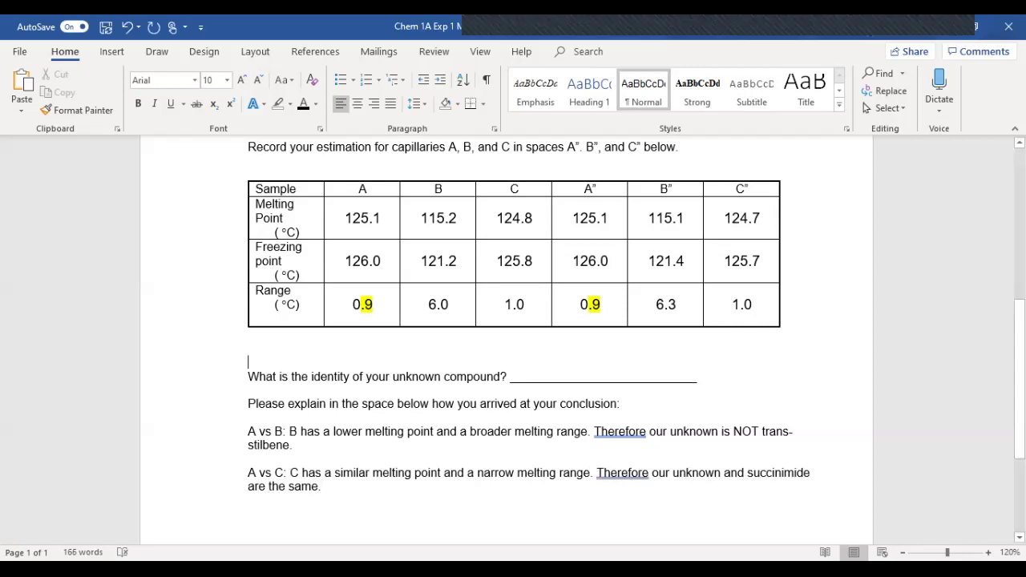
{"action": "left_click", "coordinate": [536, 376]}
{"action": "type", "text": "SUCCIN"}
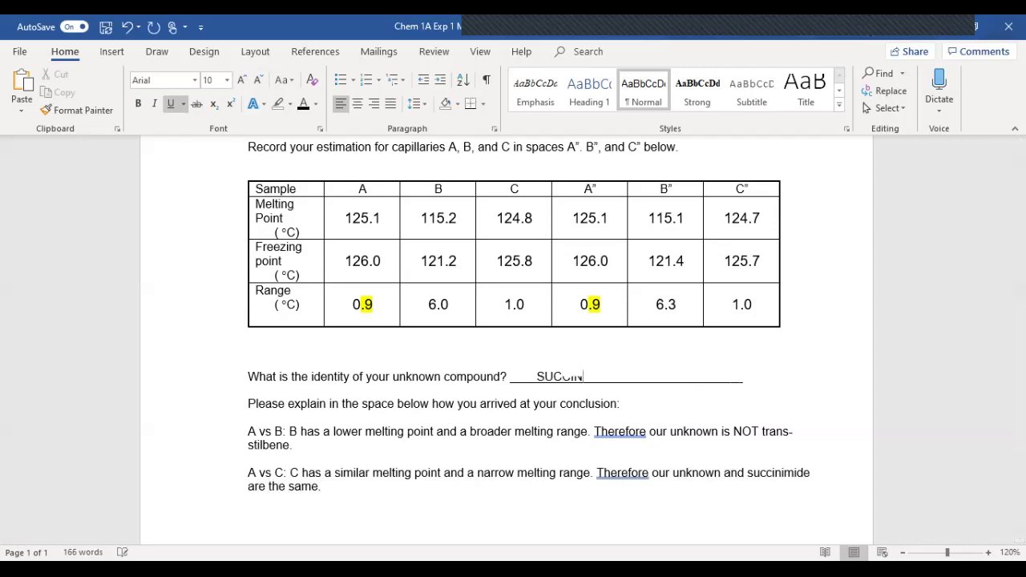
{"action": "left_click_drag", "start_coordinate": [583, 376], "coordinate": [510, 376]}
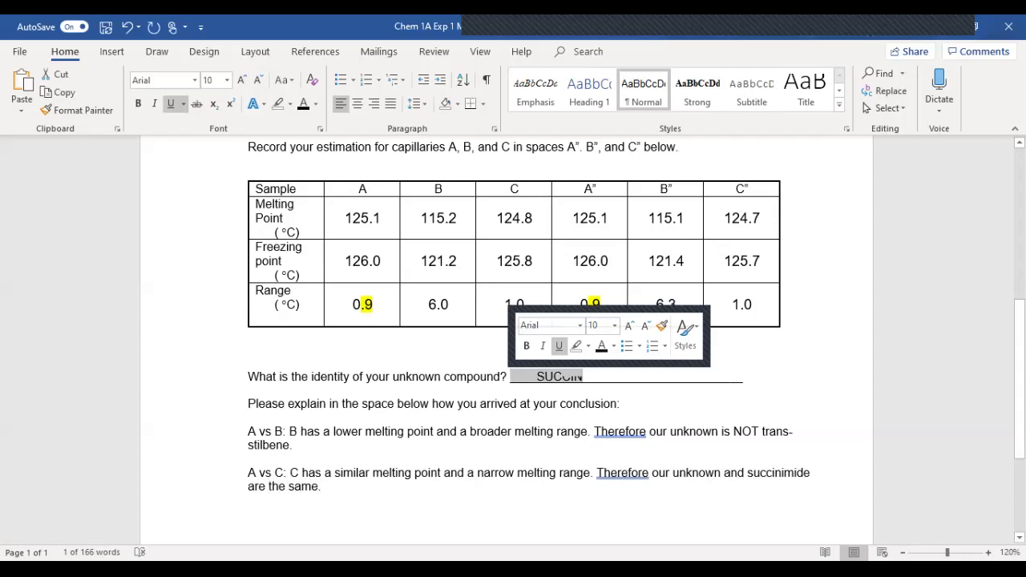
{"action": "key", "text": "Delete"}
- Enter “succinimide” in the text box by the unknown compound identity question and move the box onto the answer line
{"action": "left_click", "coordinate": [571, 363]}
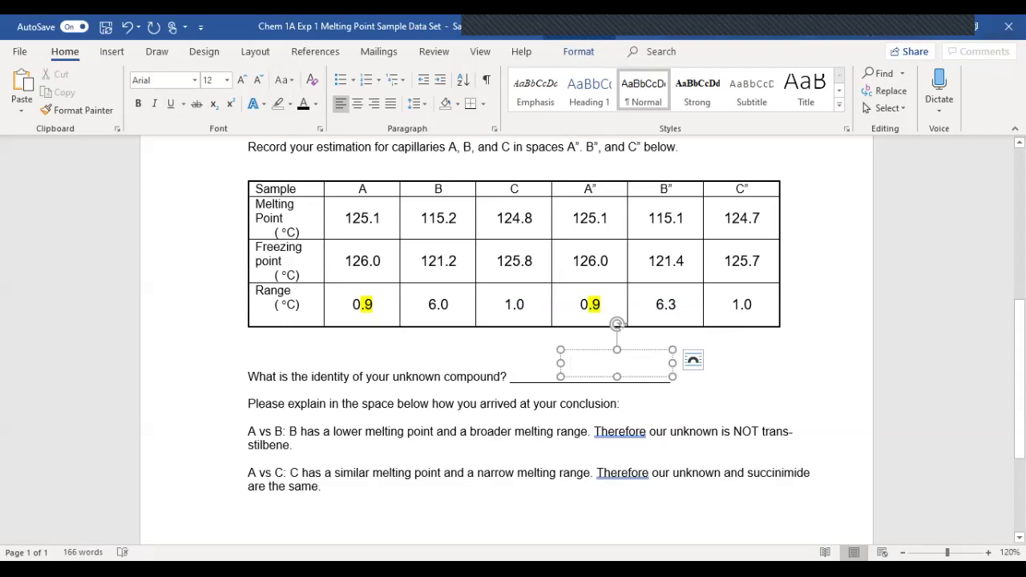
{"action": "type", "text": "succi"}
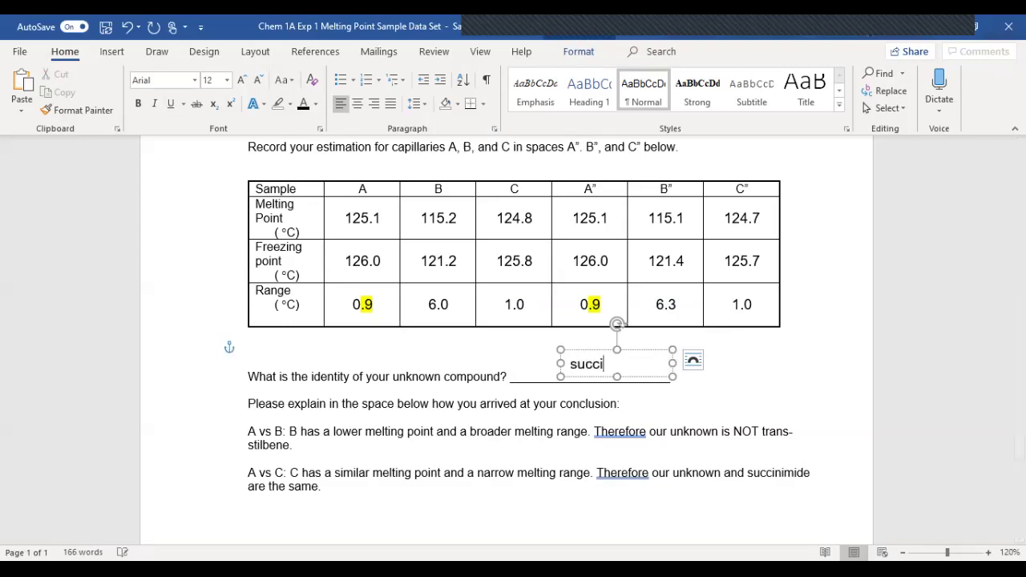
{"action": "type", "text": "nimide"}
{"action": "left_click_drag", "start_coordinate": [597, 350], "coordinate": [563, 356]}
{"action": "key", "text": "Escape"}
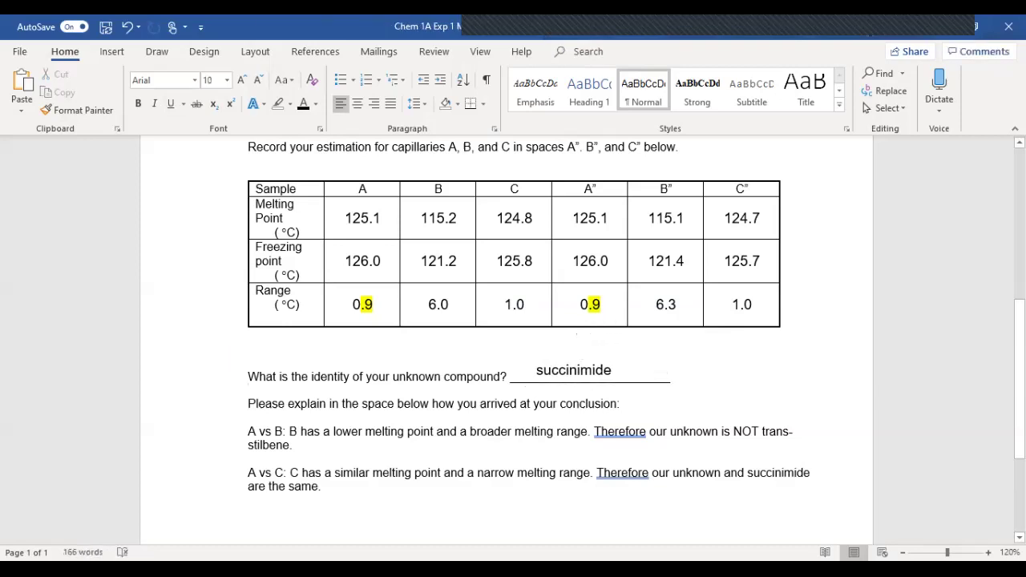
- Review the completed data sheet, from the header and capillary contents through the data table to the identity answer and written explanation
{"action": "scroll", "coordinate": [507, 340], "scroll_direction": "up", "scroll_amount": 10}
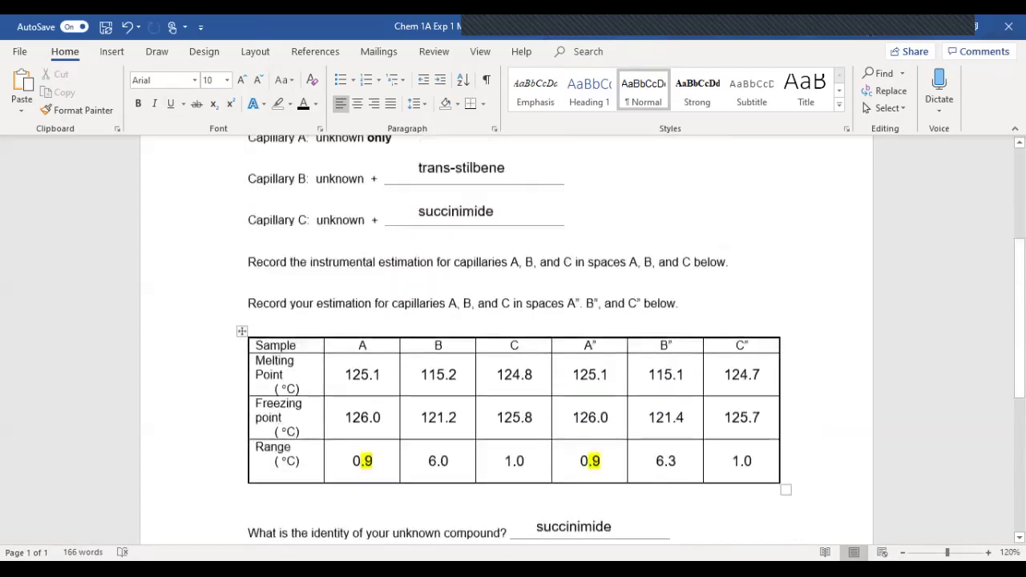
{"action": "scroll", "coordinate": [507, 339], "scroll_direction": "down", "scroll_amount": 6}
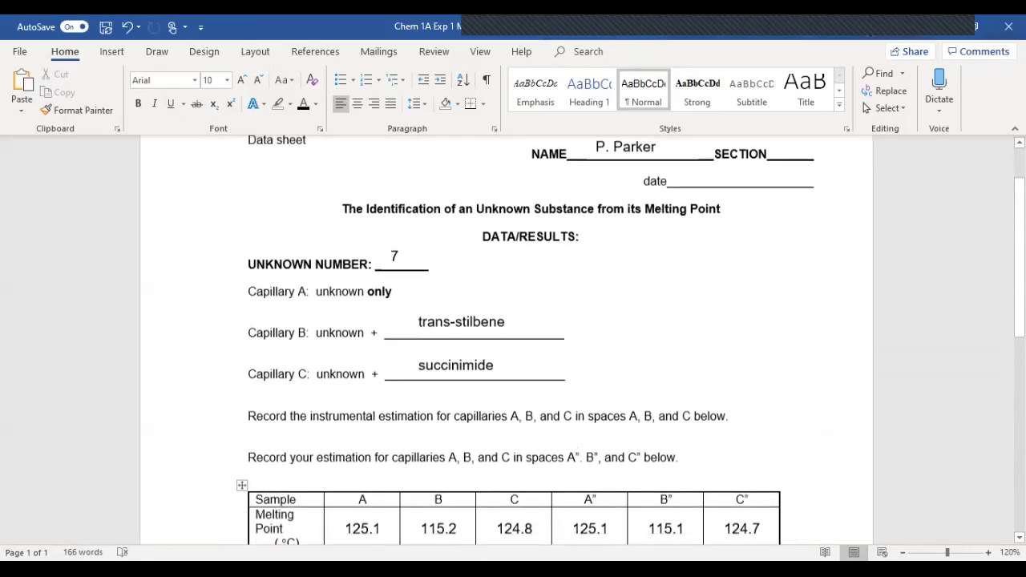
{"action": "scroll", "coordinate": [507, 340], "scroll_direction": "down", "scroll_amount": 2}
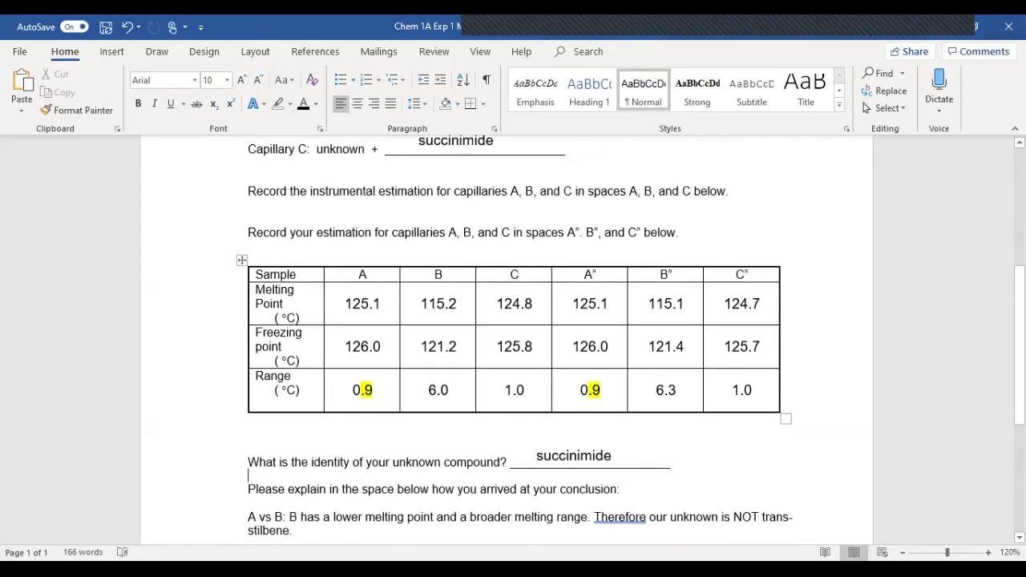
{"action": "scroll", "coordinate": [506, 340], "scroll_direction": "up", "scroll_amount": 1}
{"action": "scroll", "coordinate": [553, 391], "scroll_direction": "up", "scroll_amount": 3}
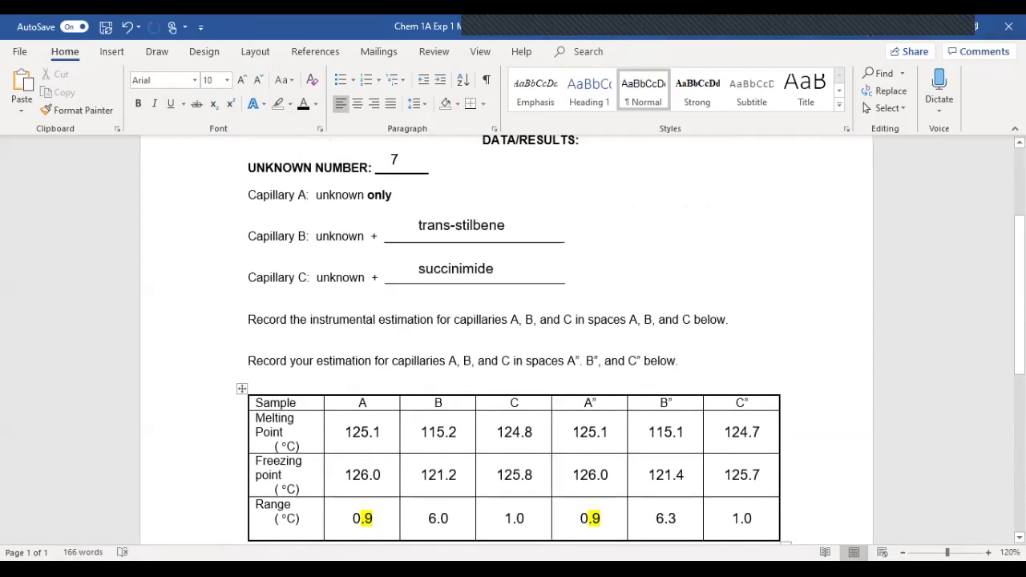
{"action": "scroll", "coordinate": [514, 340], "scroll_direction": "down", "scroll_amount": 1}
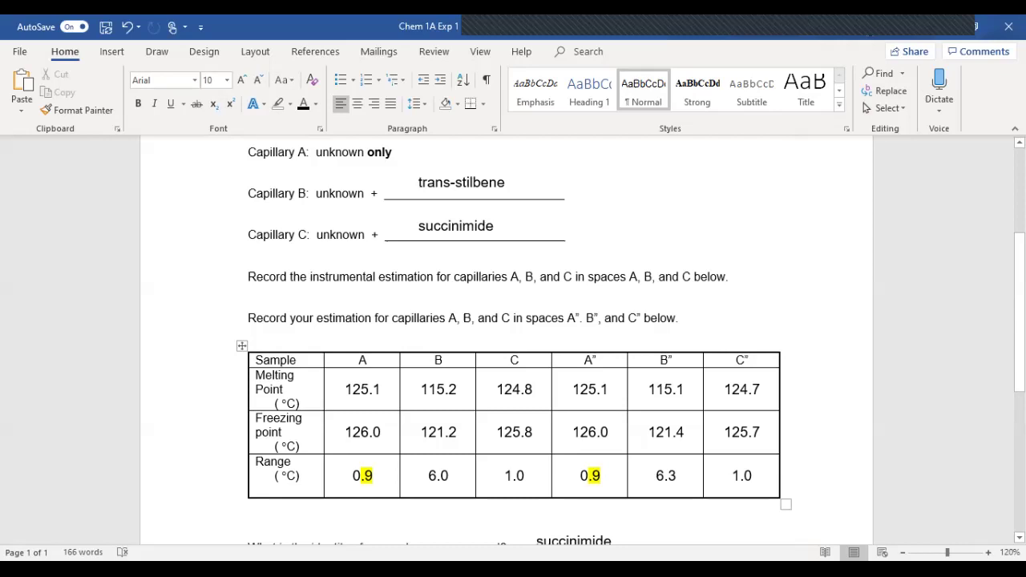
{"action": "scroll", "coordinate": [513, 337], "scroll_direction": "up", "scroll_amount": 1}
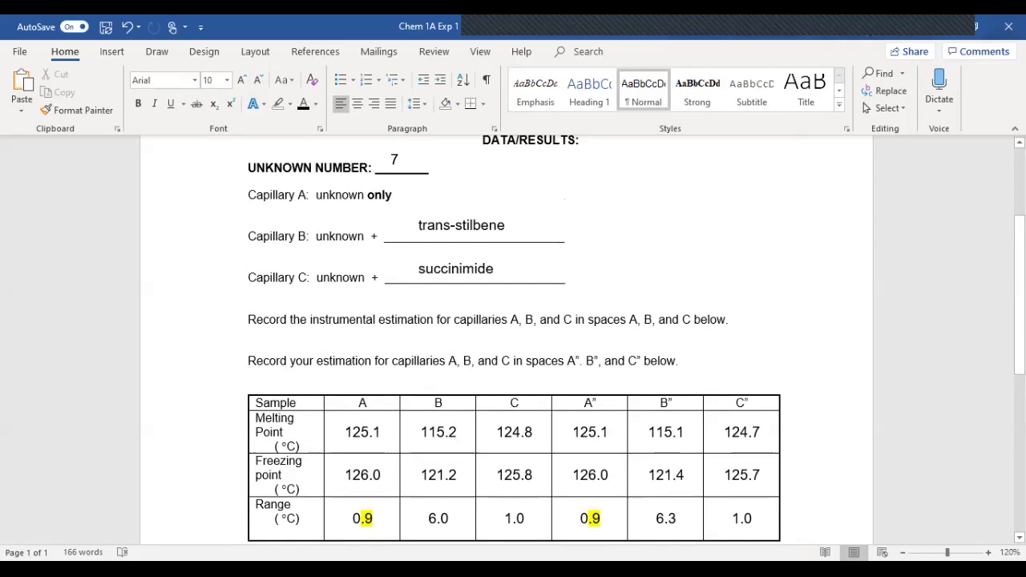
{"action": "scroll", "coordinate": [513, 336], "scroll_direction": "down", "scroll_amount": 8}
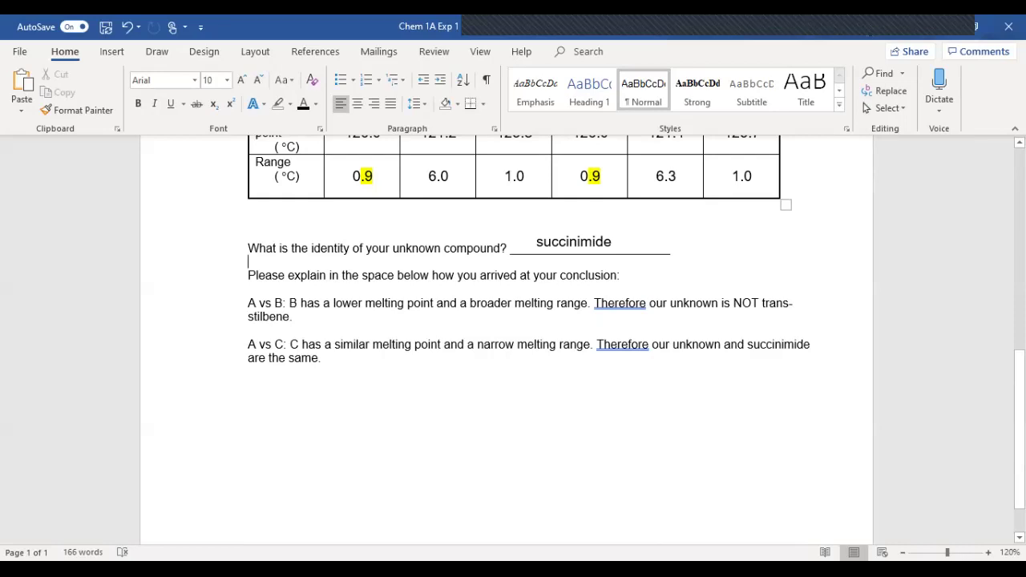
{"action": "scroll", "coordinate": [514, 336], "scroll_direction": "up", "scroll_amount": 4}
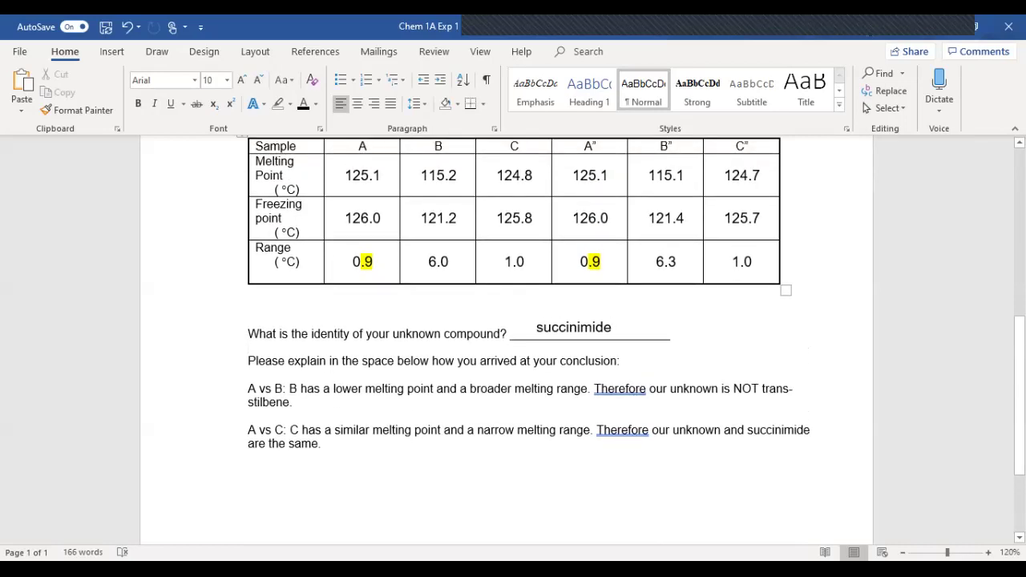
{"action": "scroll", "coordinate": [513, 337], "scroll_direction": "up", "scroll_amount": 4}
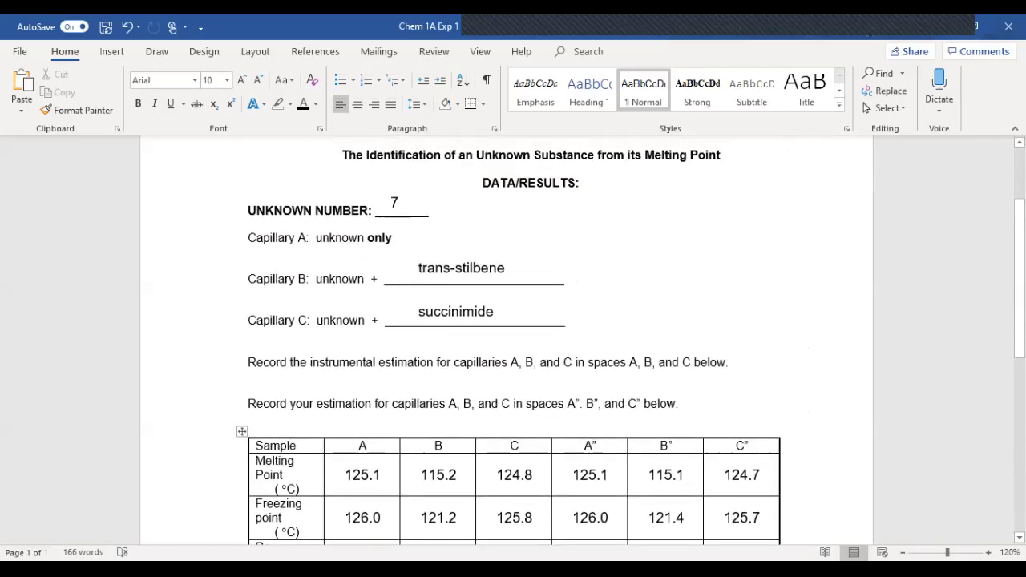
{"action": "scroll", "coordinate": [514, 337], "scroll_direction": "up", "scroll_amount": 1}
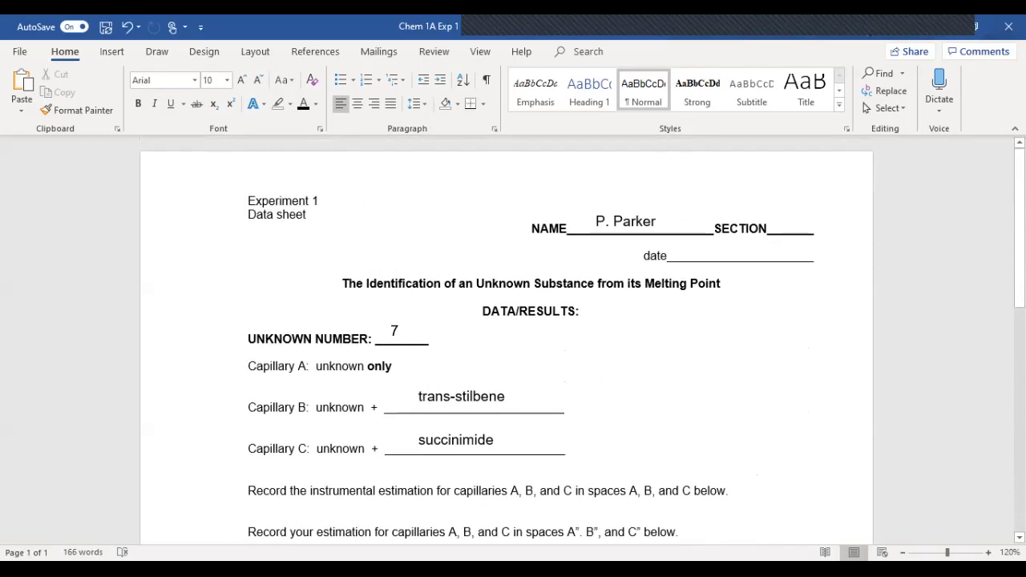
{"action": "scroll", "coordinate": [552, 449], "scroll_direction": "down", "scroll_amount": 5}
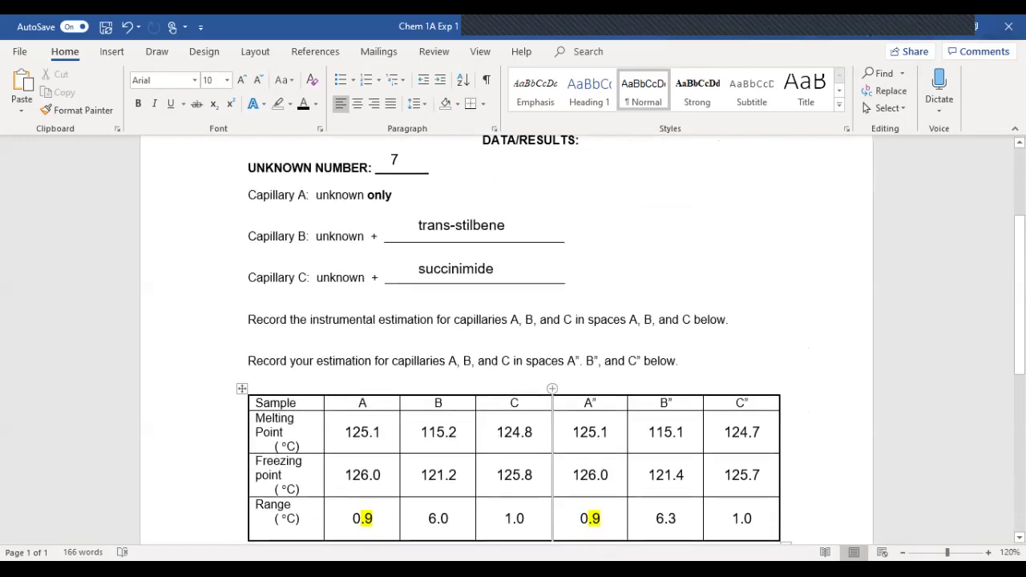